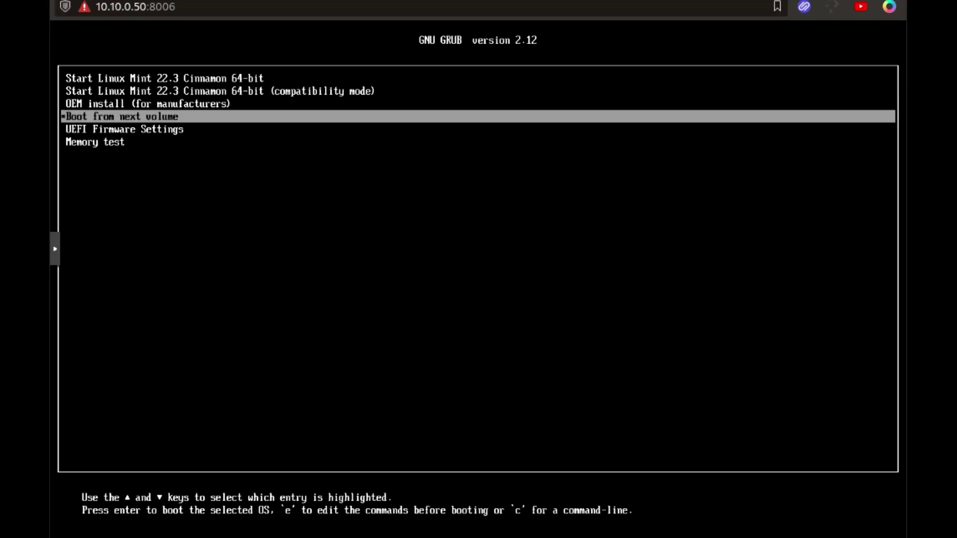
Step: Boot the "Start Linux Mint 22.3 Cinnamon 64-bit" entry, leaving the compatibility mode entry unused
key(Down)
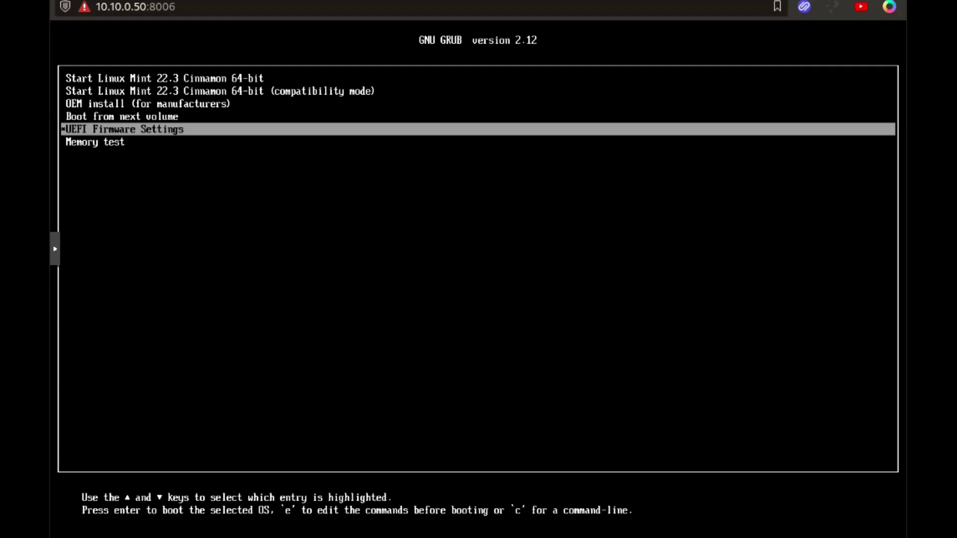
key(Down)
key(Up)
key(Up)
key(Up)
key(Up)
key(Up)
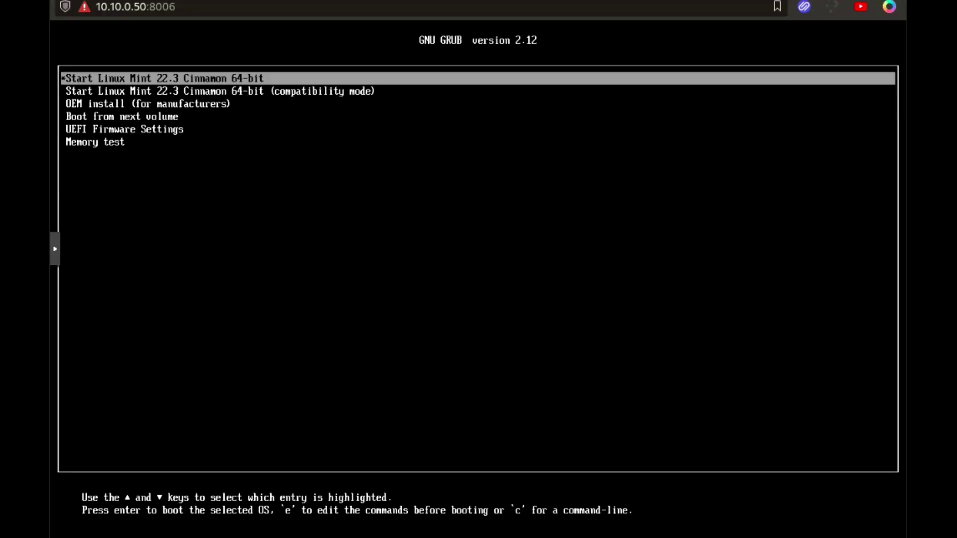
key(Down)
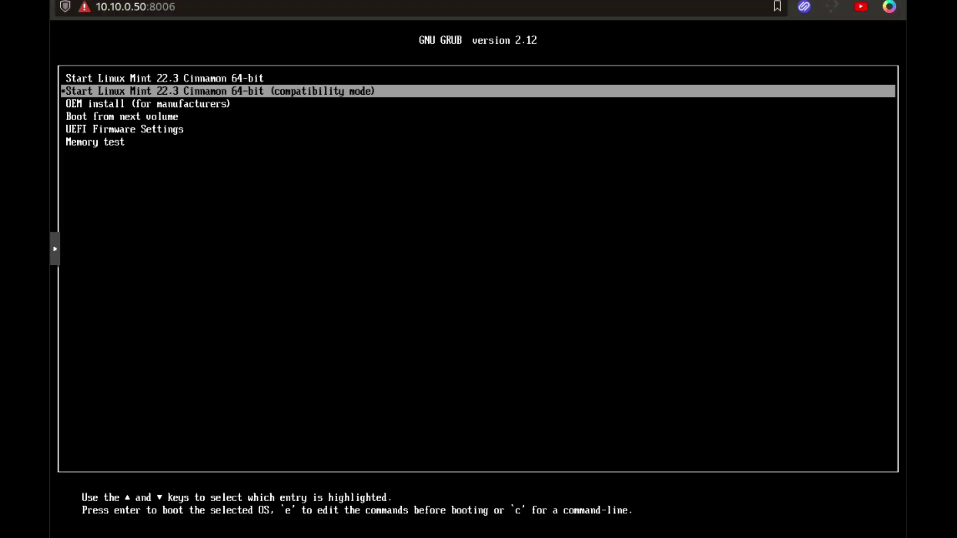
key(Up)
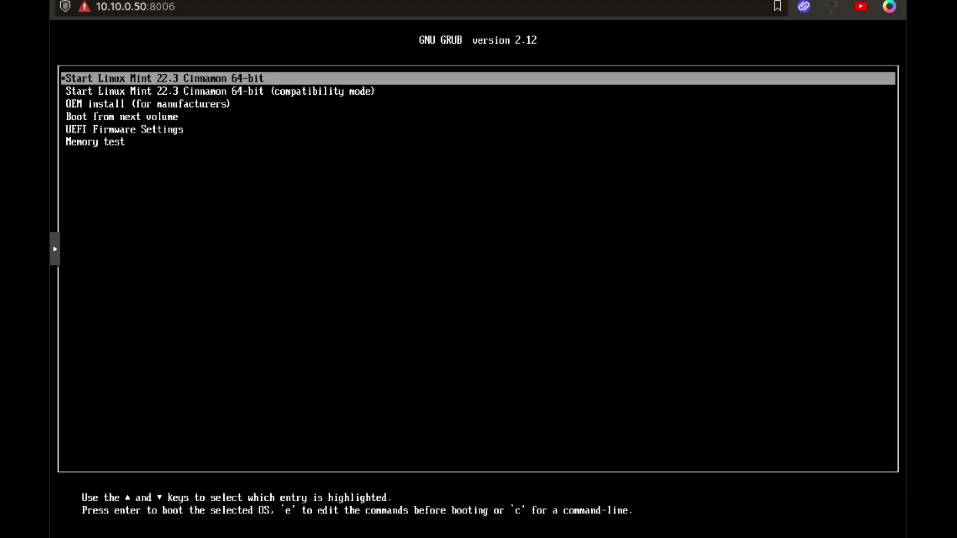
key(Return)
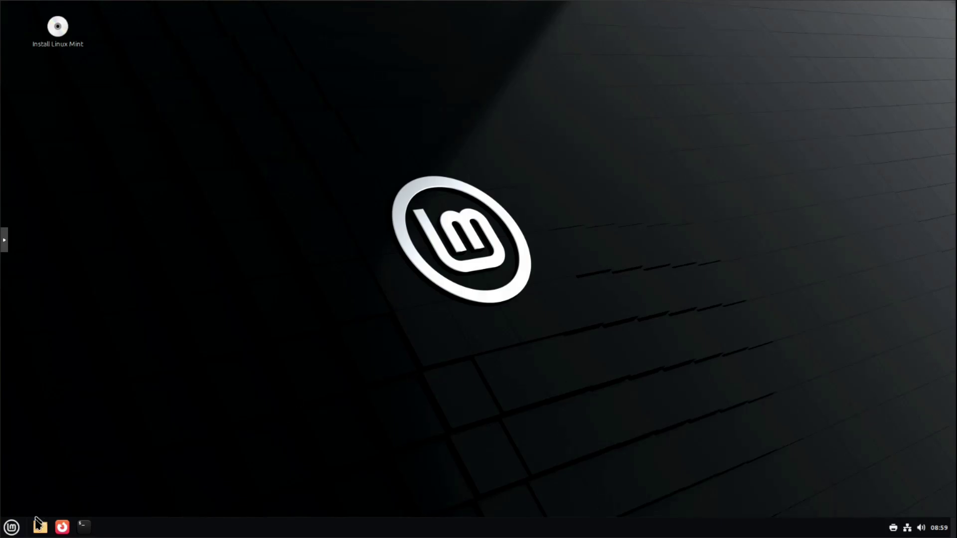
click(11, 529)
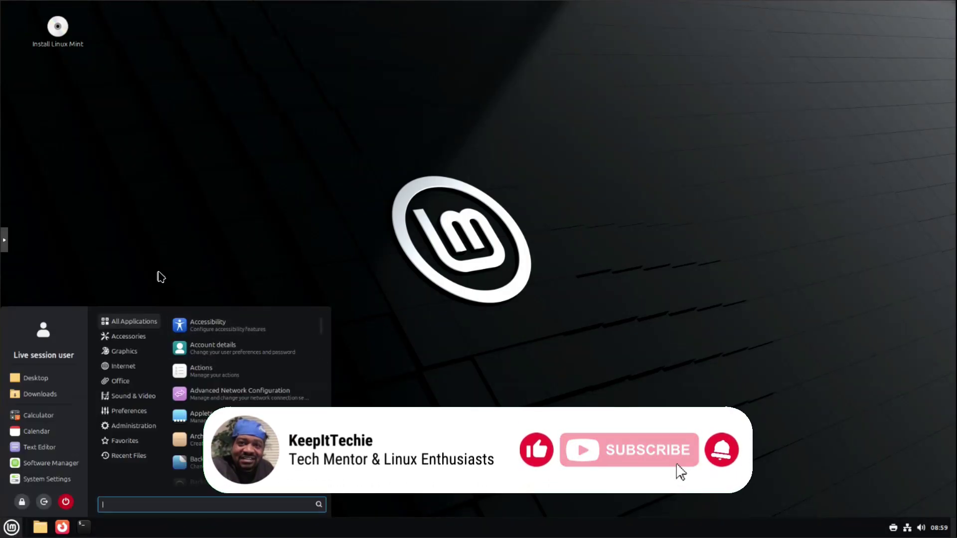
click(298, 171)
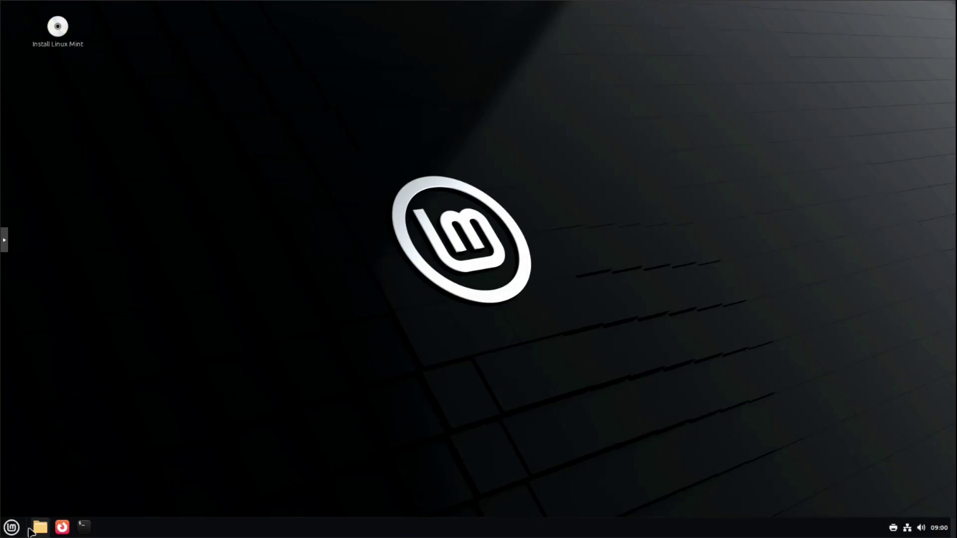
Step: Start the Linux Mint installer with English as language, the English (US) keyboard layout and no multimedia codecs
click(83, 529)
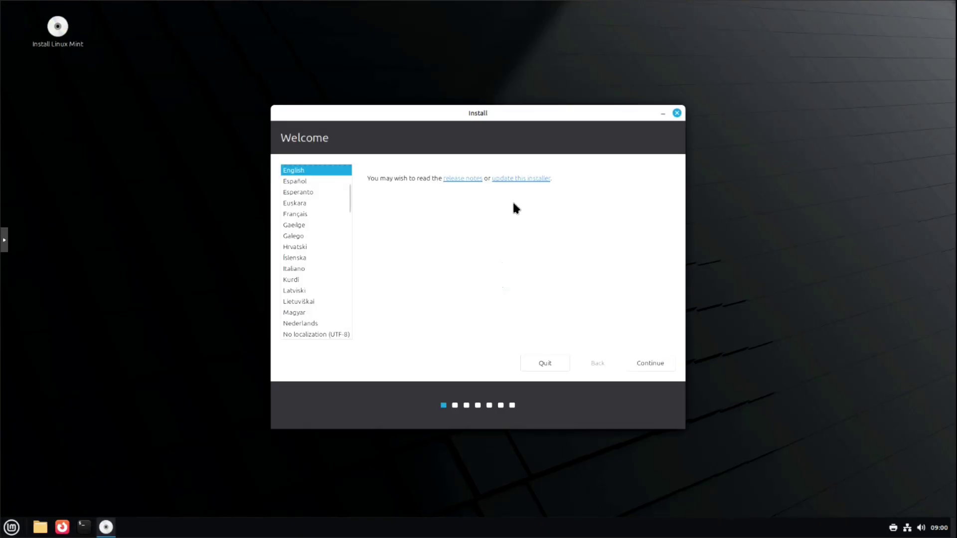
click(665, 363)
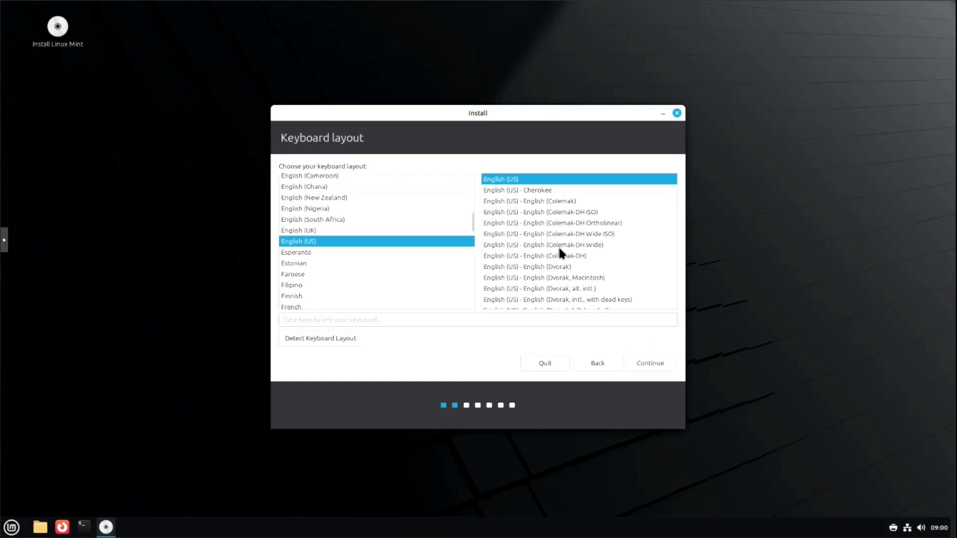
click(658, 365)
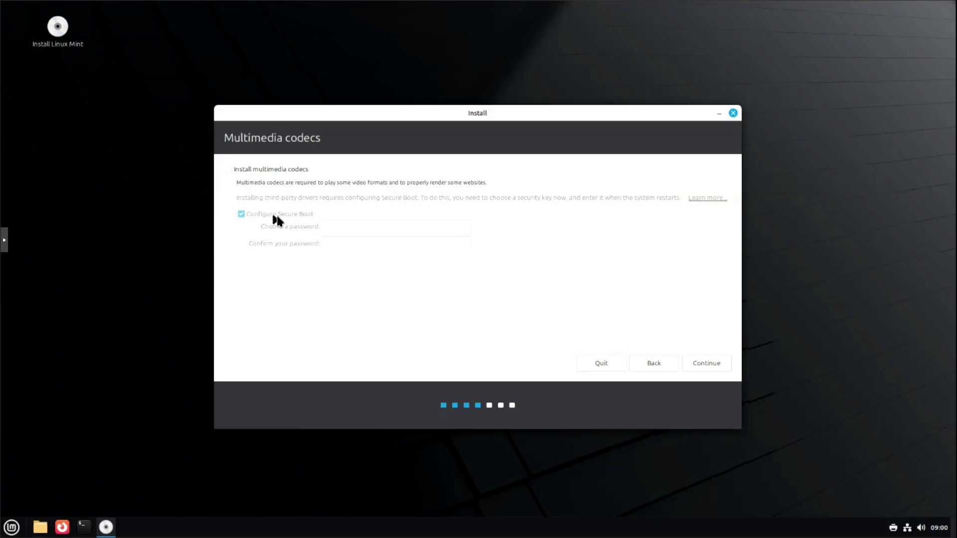
click(711, 363)
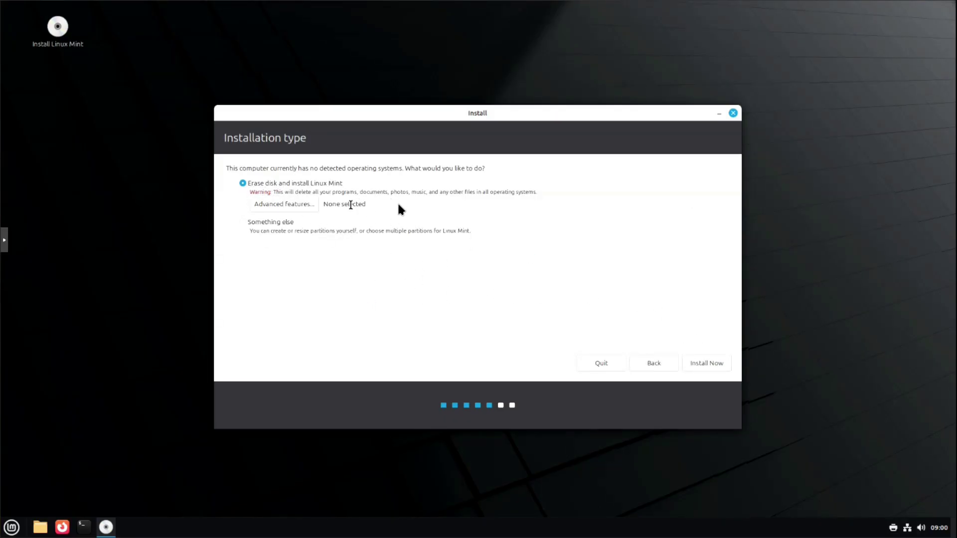
Step: Choose to erase the disk and install Linux Mint without advanced features, and accept Los Angeles as the time zone
click(288, 205)
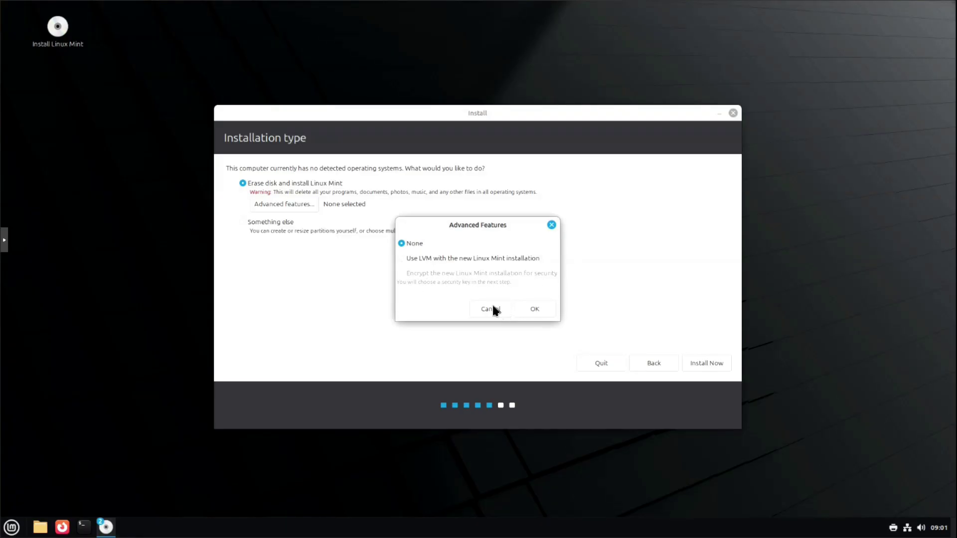
click(551, 223)
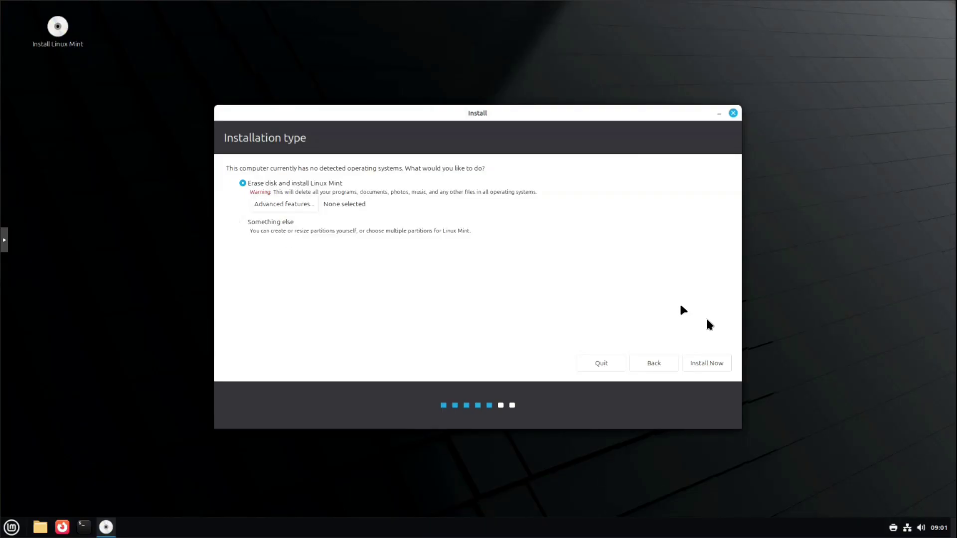
click(707, 364)
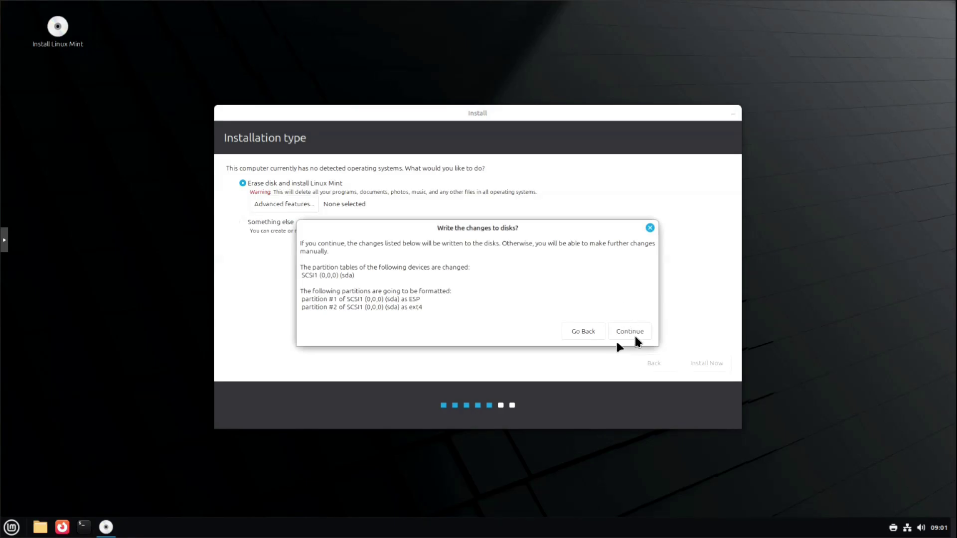
click(631, 331)
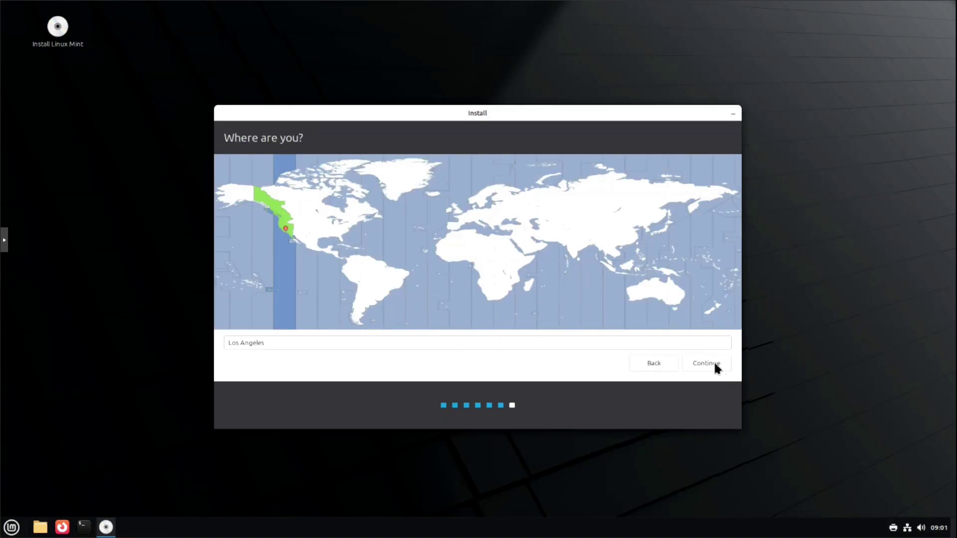
click(714, 367)
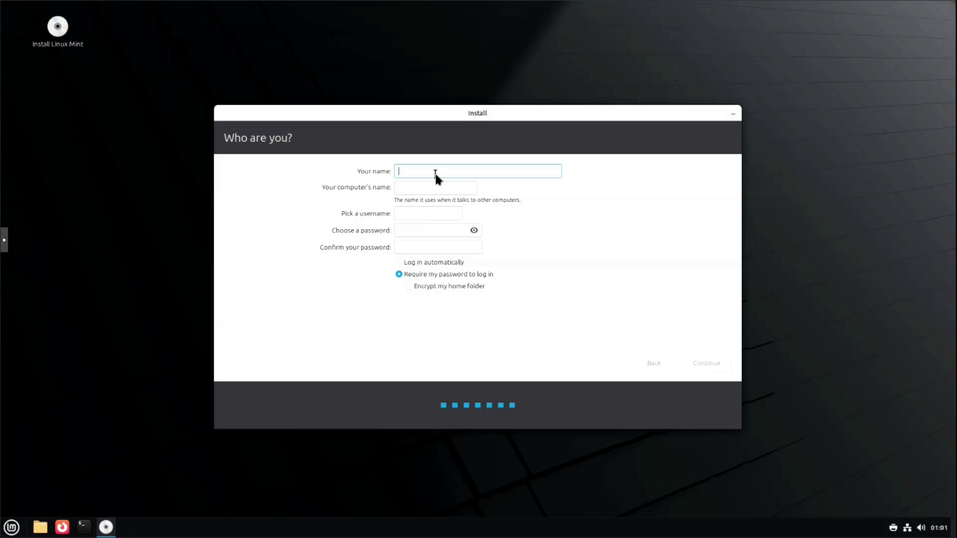
Step: Enter the user's name for the new account and name the computer mint22.3, keeping the suggested username
text(josh)
key(Tab)
text(mint2)
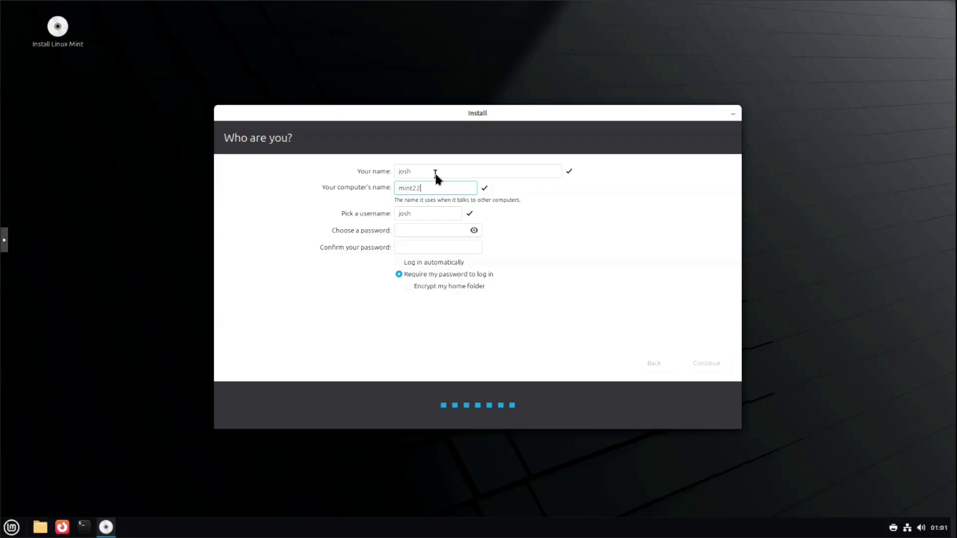
text(2.3)
key(Tab)
key(Tab)
Step: Enter and confirm the account password, keep the password required for login, and continue the installation
text(••••••••••)
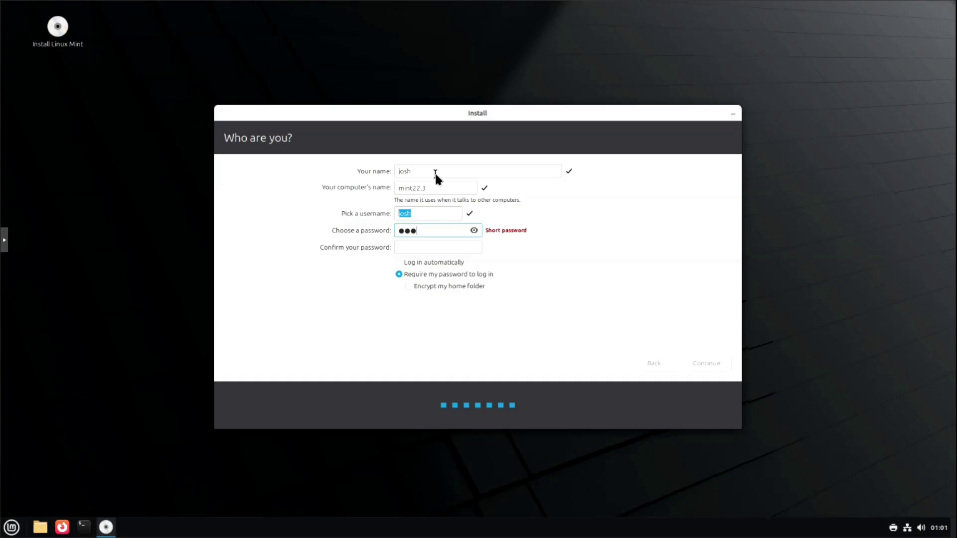
key(Tab)
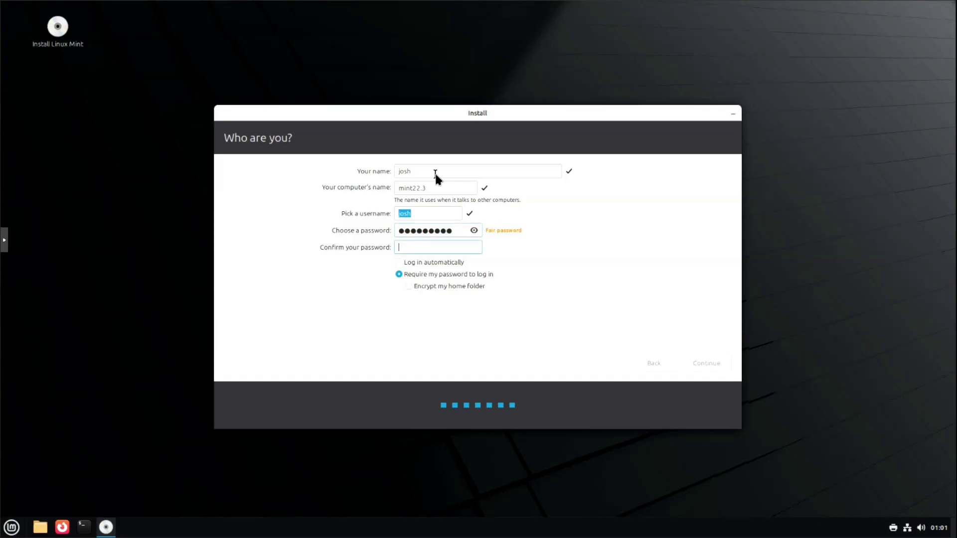
text(••••••••••)
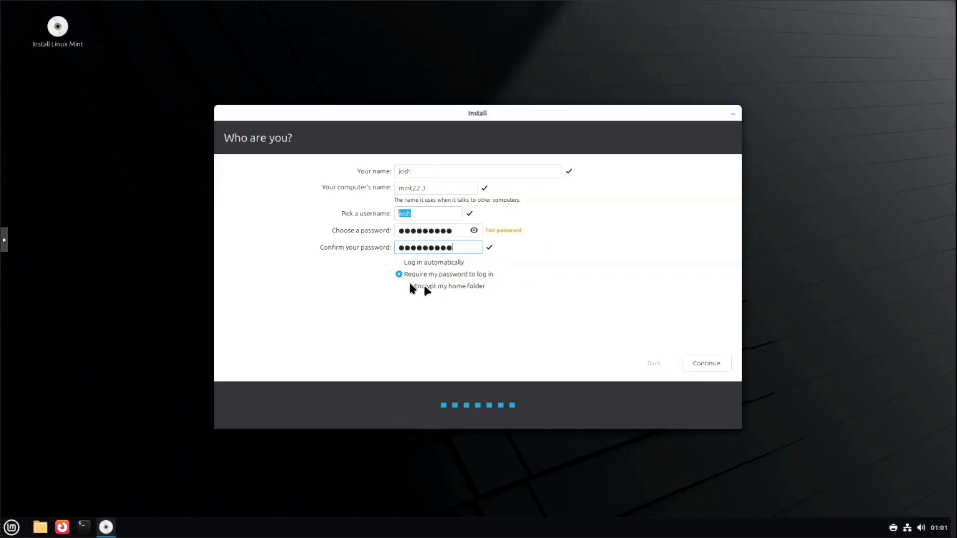
click(712, 363)
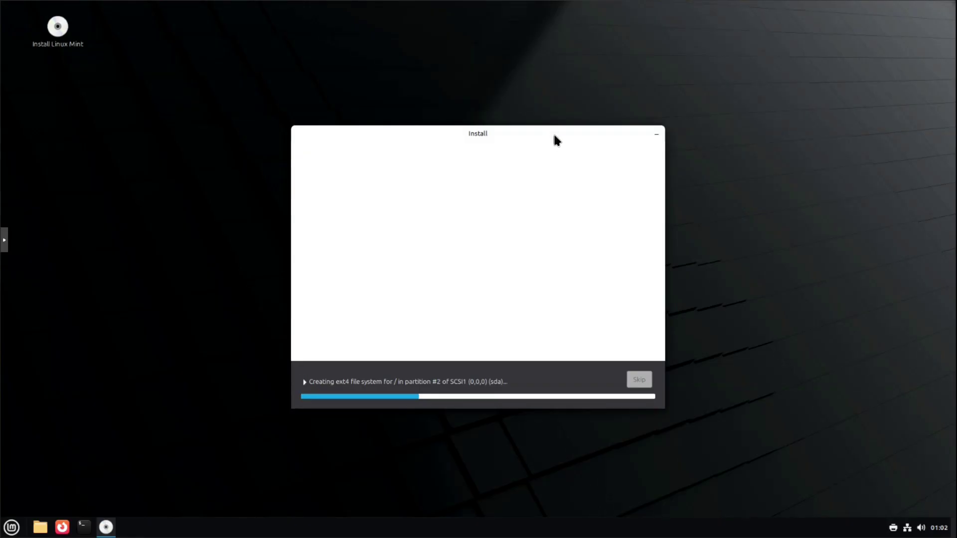
Step: Restart the computer into the new Linux Mint system when the installation is complete
drag(553, 134, 483, 81)
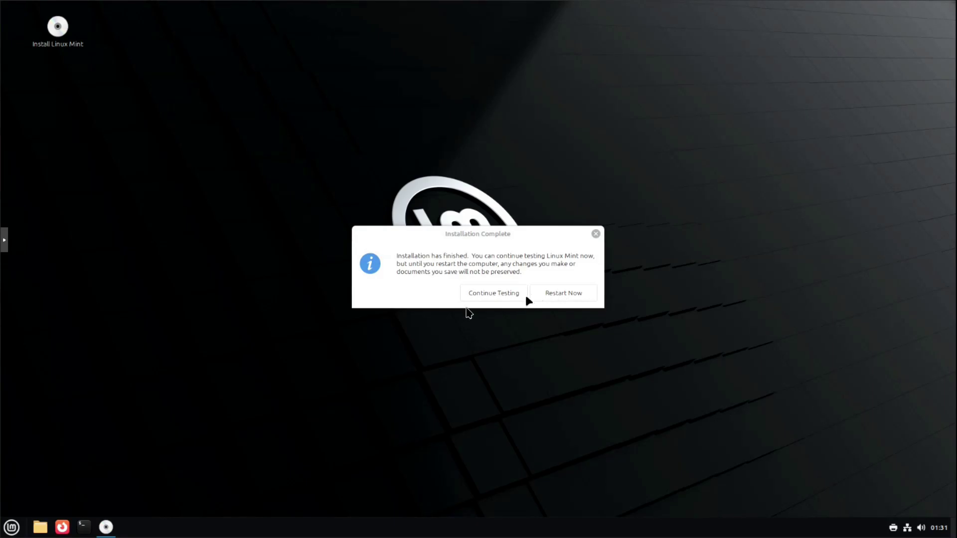
click(573, 291)
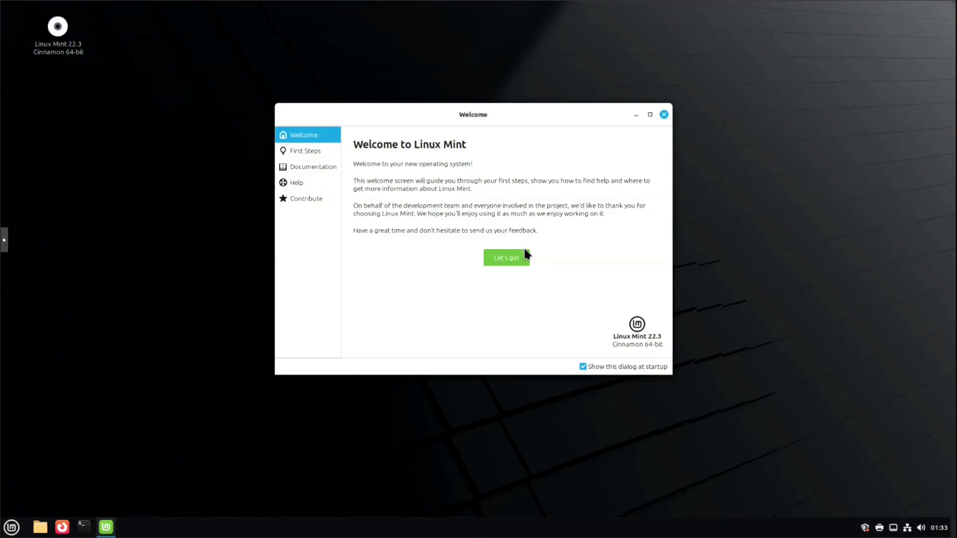
Step: Review the First Steps page of the Welcome window, from Desktop Colors down to Firewall
click(510, 258)
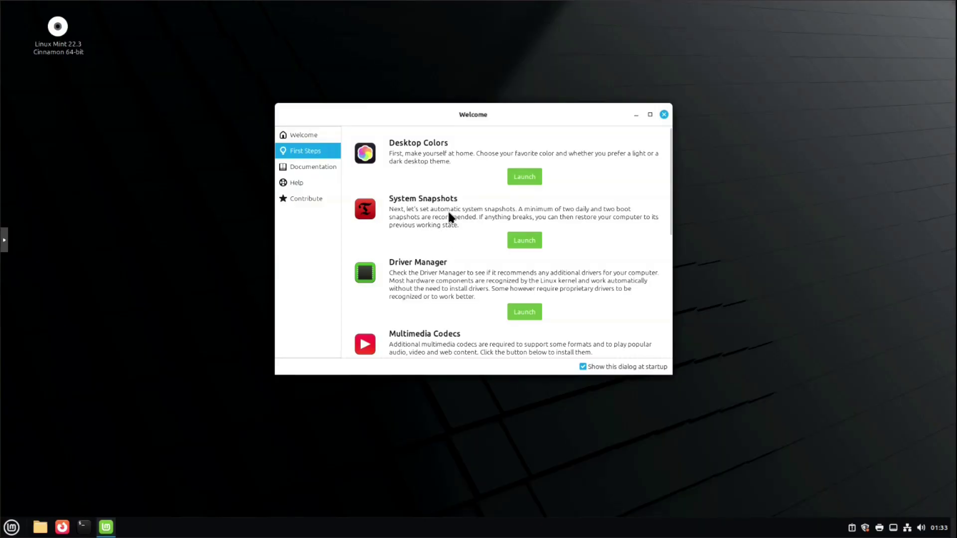
scroll(447, 210, down, 3)
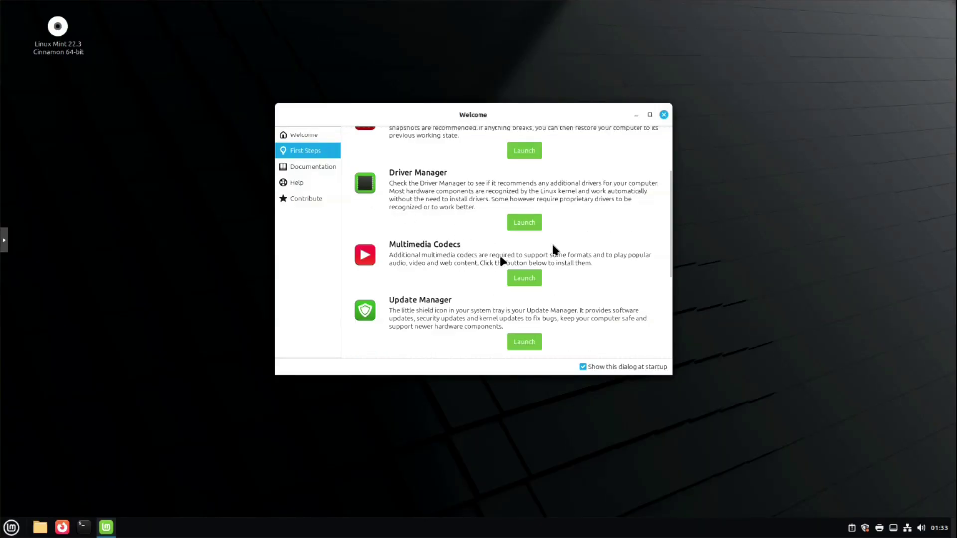
scroll(424, 247, down, 1)
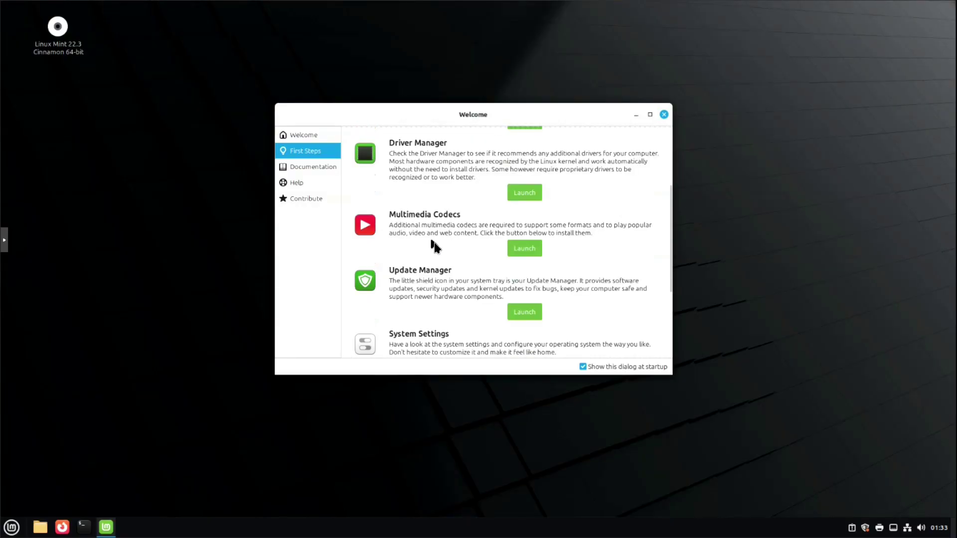
scroll(434, 274, down, 4)
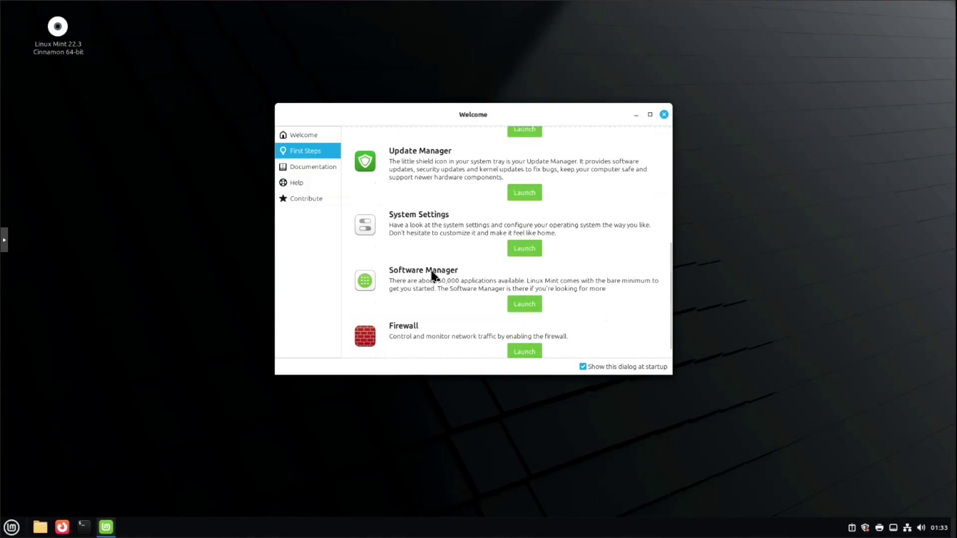
scroll(458, 288, down, 1)
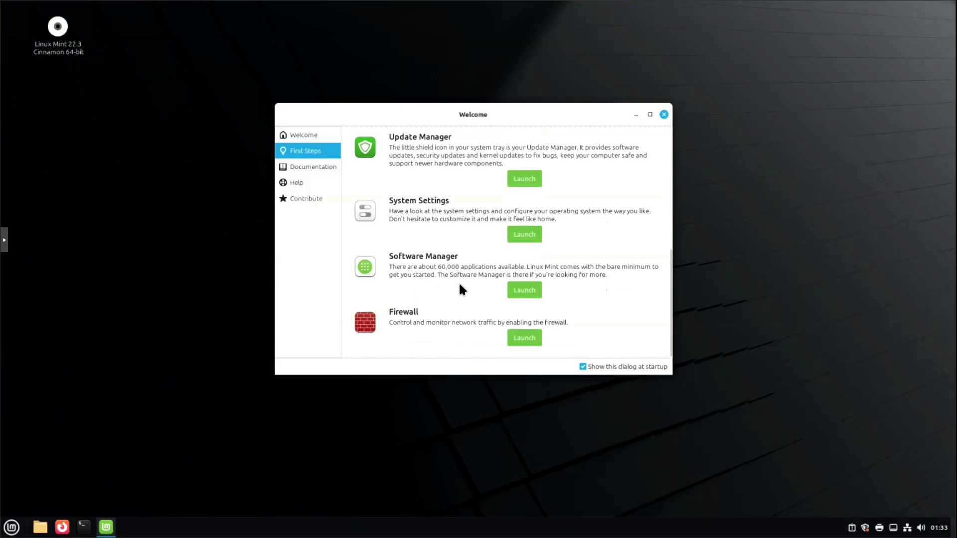
Step: Review the Documentation, Help and Contribute pages of the Welcome window, and close it
click(313, 167)
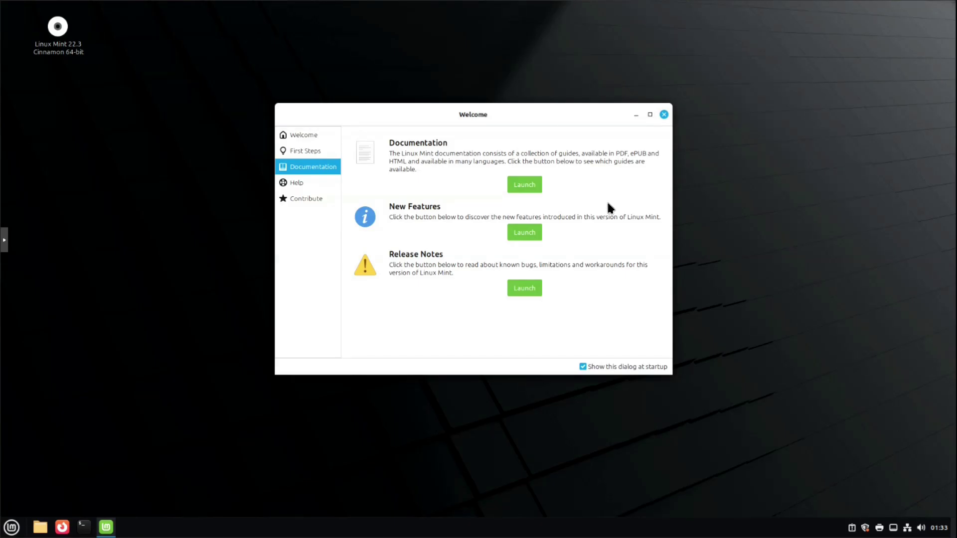
click(520, 231)
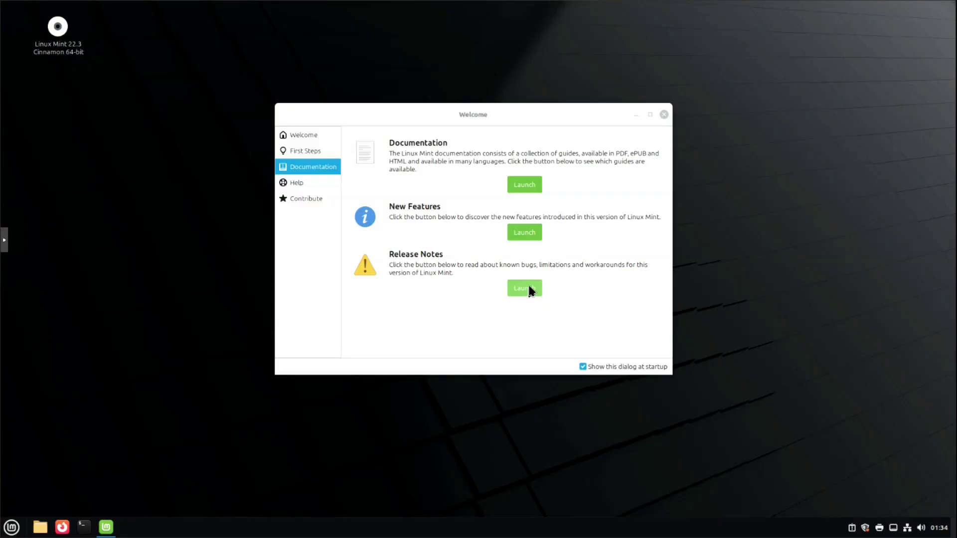
click(300, 182)
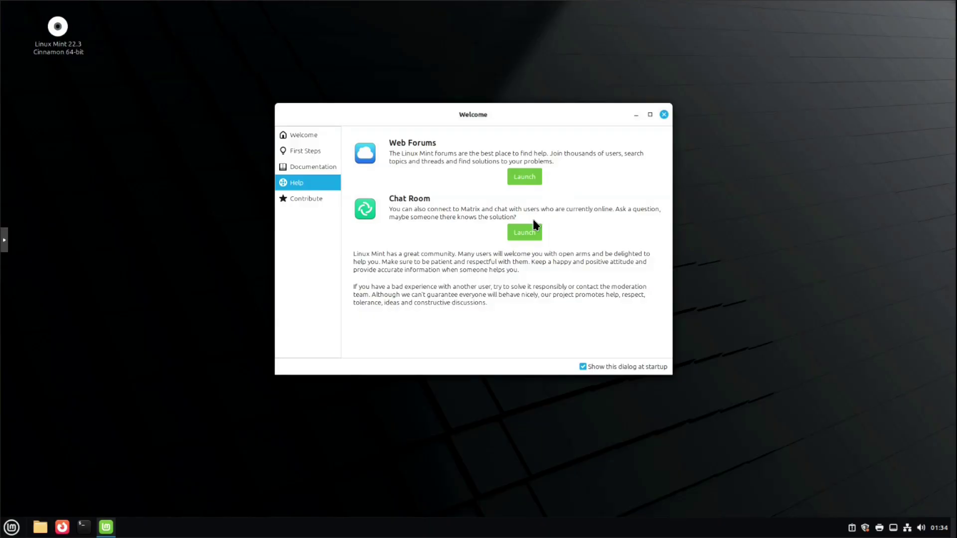
click(313, 199)
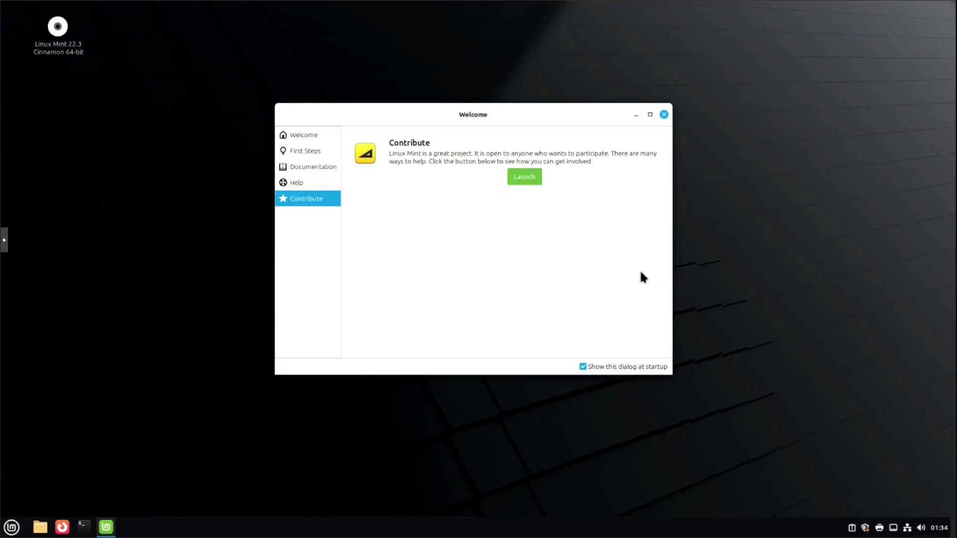
click(663, 114)
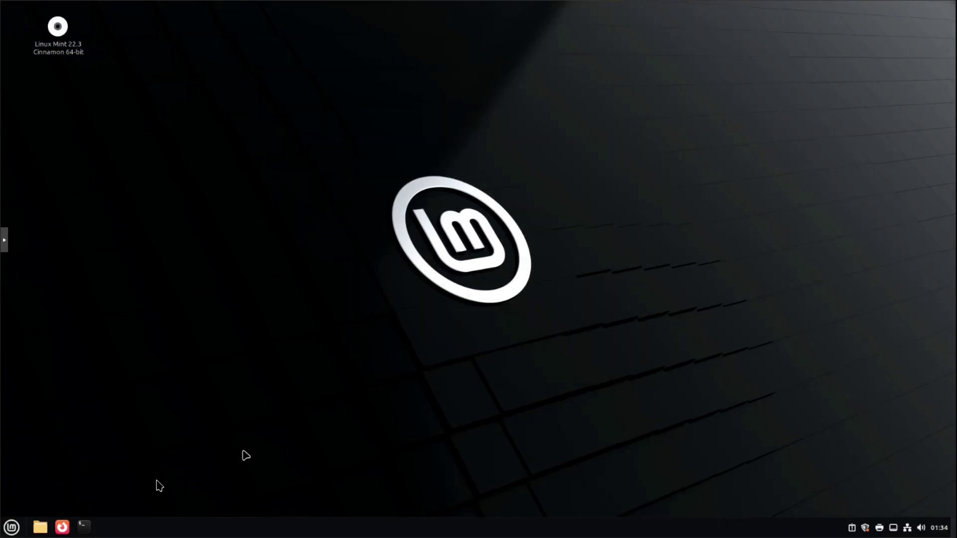
Step: Open a terminal window and close it again without running a command
click(84, 527)
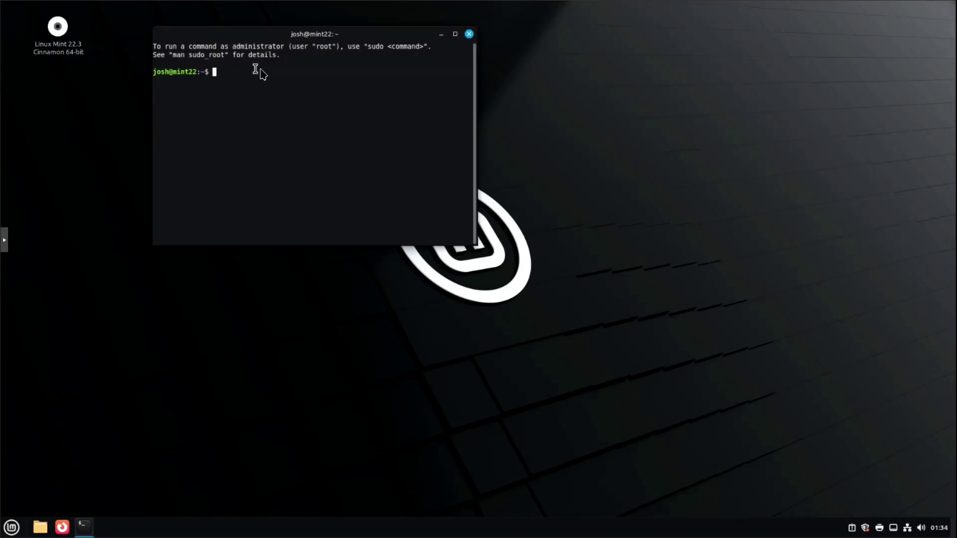
click(468, 35)
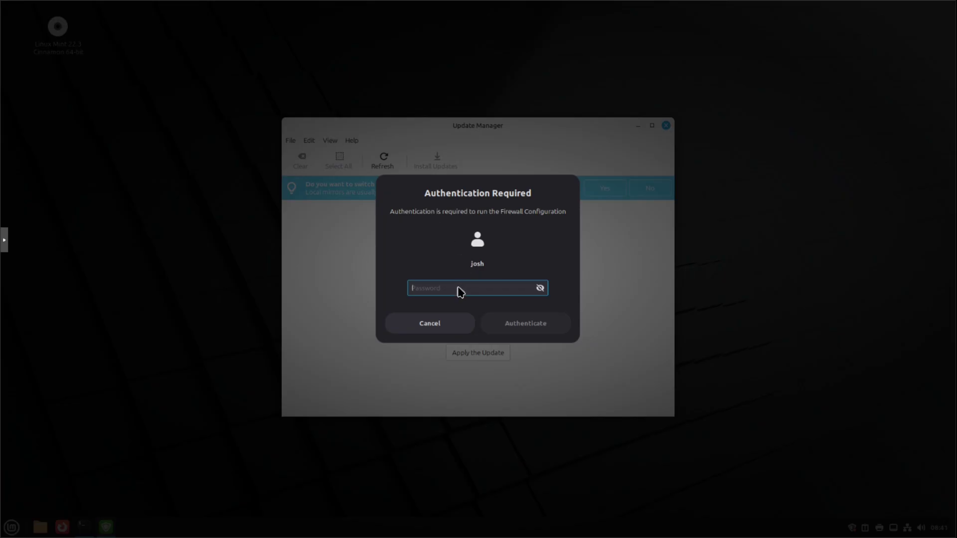
Step: Enter the account password to authorize opening the Firewall Configuration
text(••)
text(•)
key(BackSpace)
key(BackSpace)
key(BackSpace)
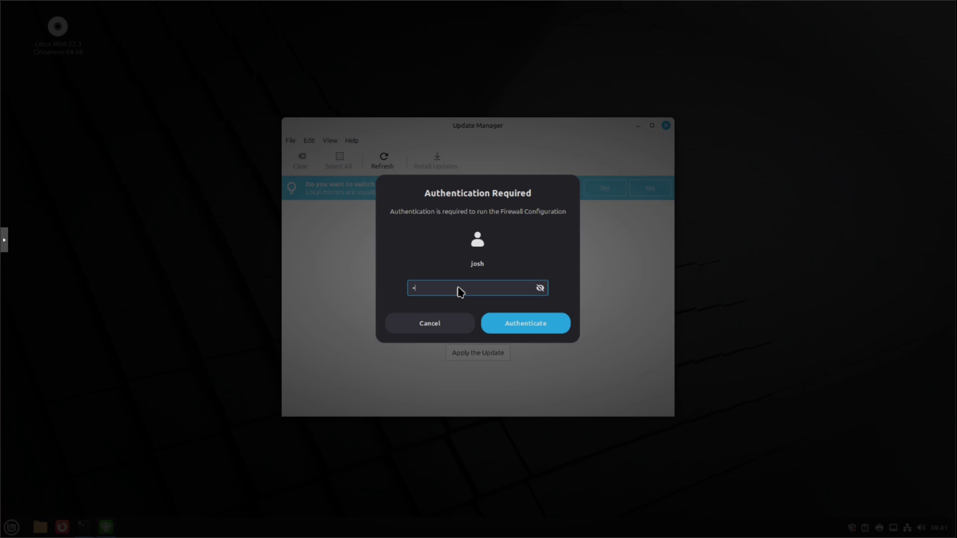
text(•••••••••)
key(Return)
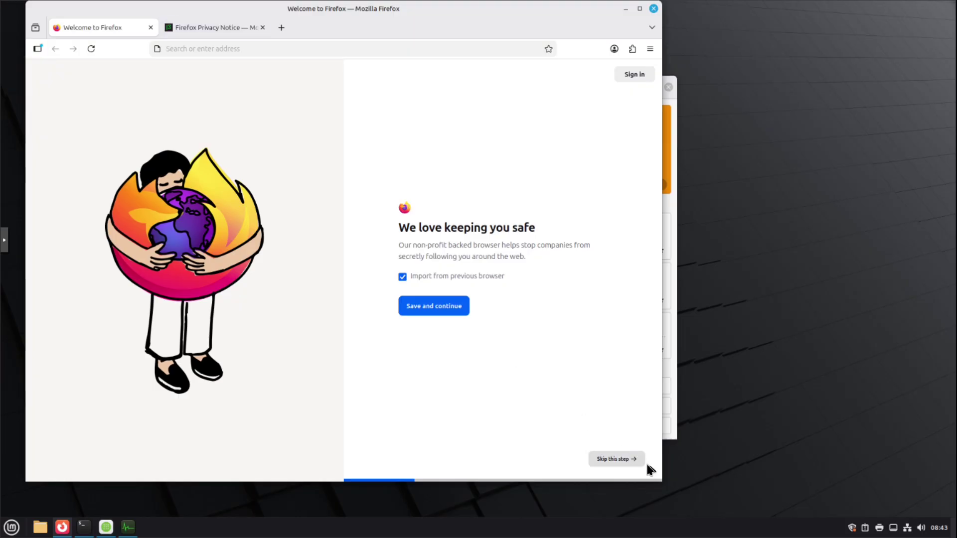
Step: Skip the Firefox welcome pages, including the browser import and extensions, to reach the new tab page
click(615, 458)
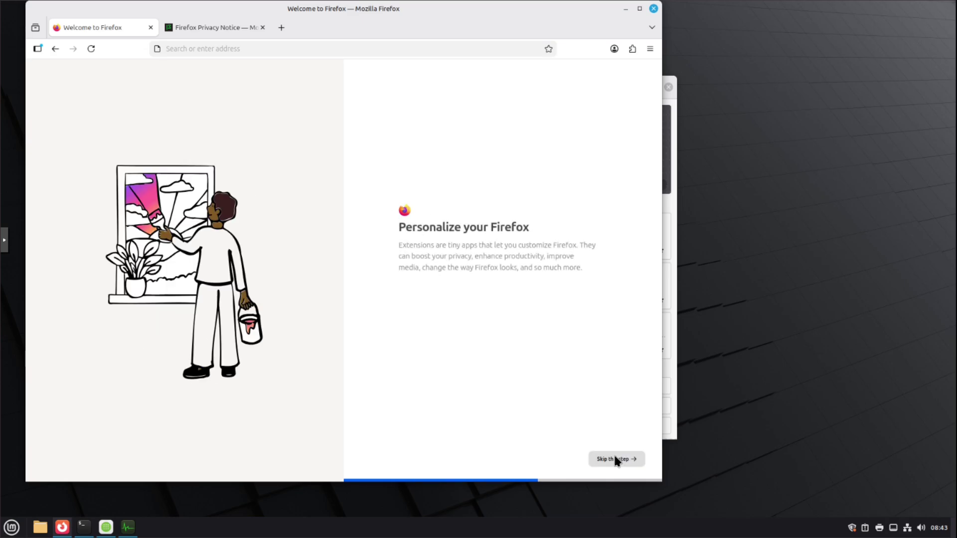
click(615, 458)
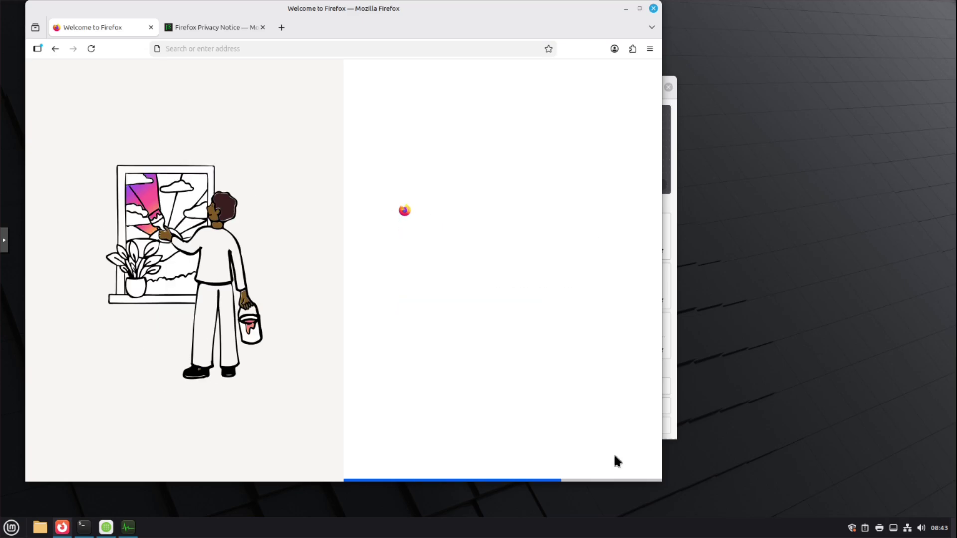
click(616, 459)
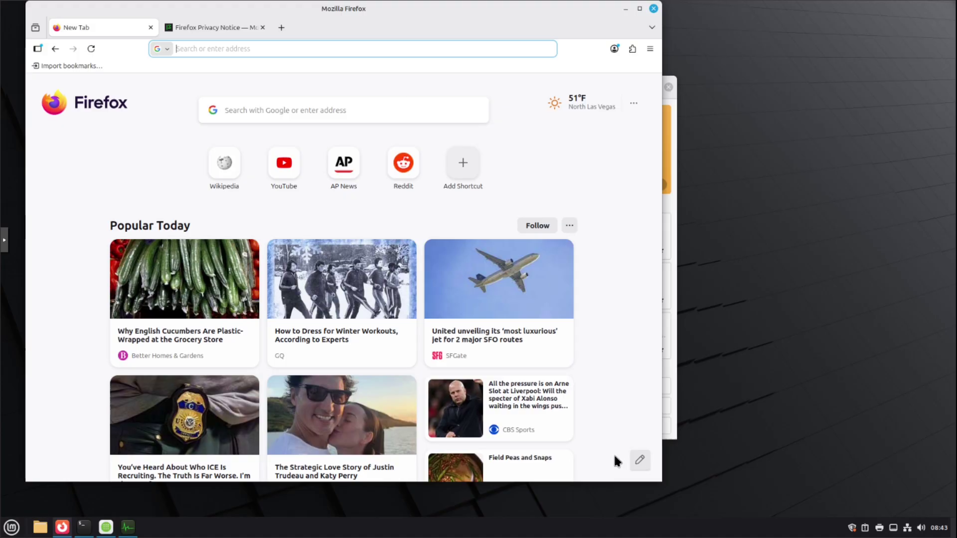
Step: Check the installed version in the About Firefox window, and close that window and the browser
click(652, 29)
click(652, 29)
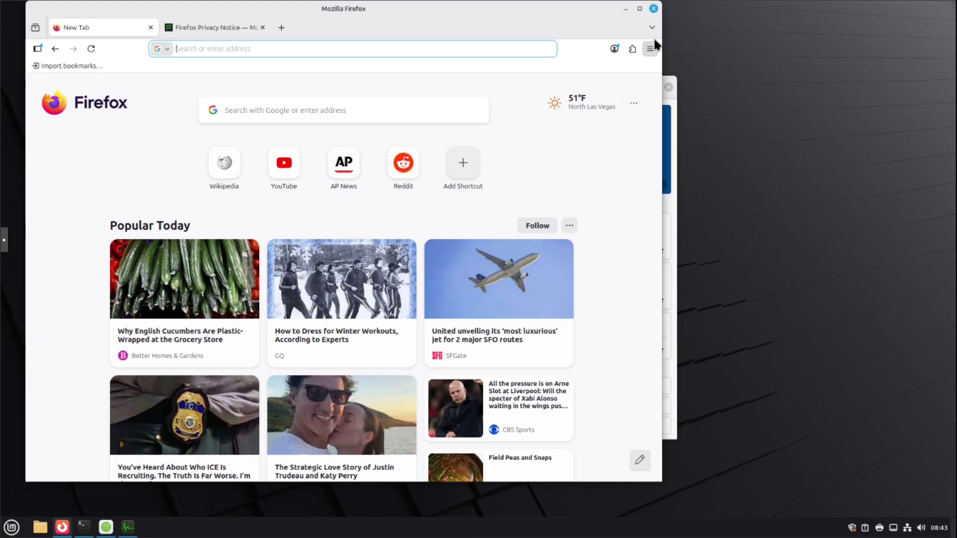
click(650, 49)
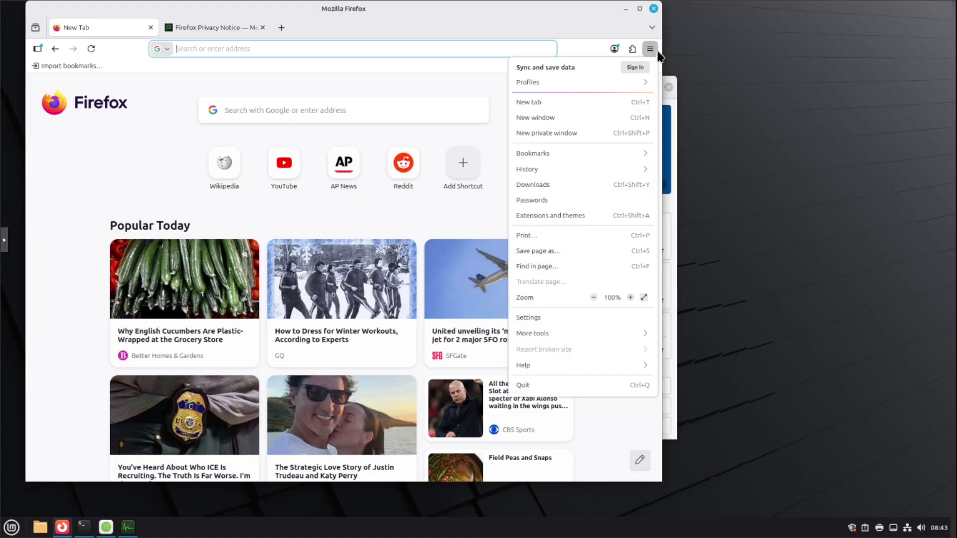
click(559, 366)
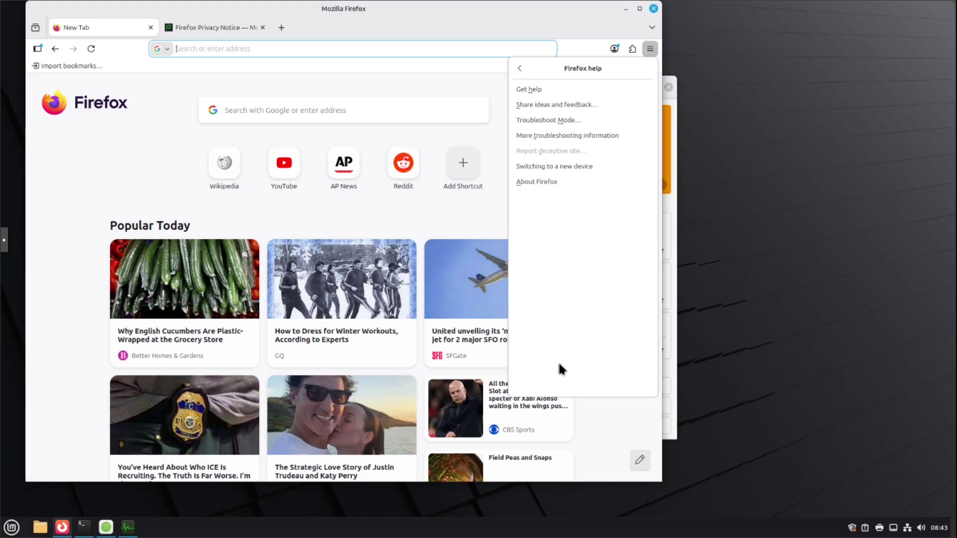
click(525, 182)
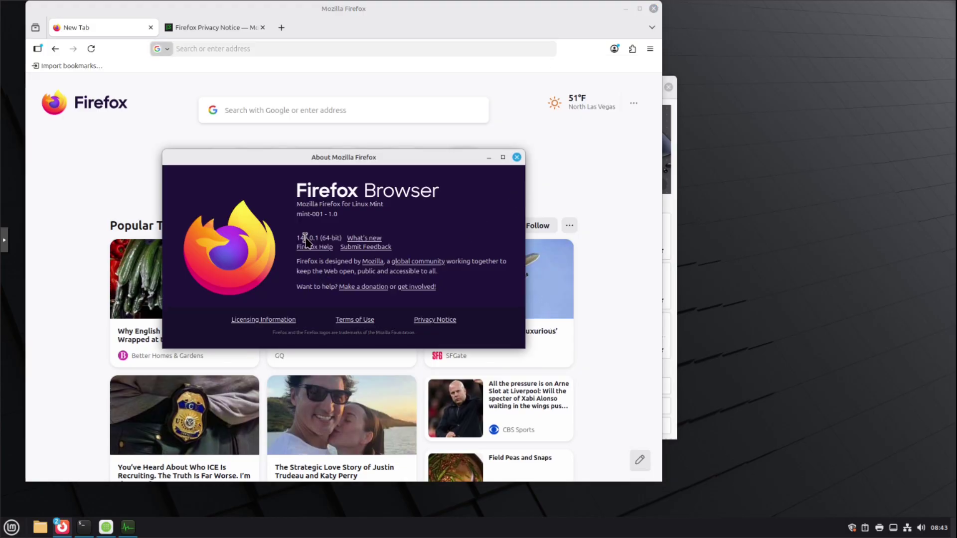
click(516, 157)
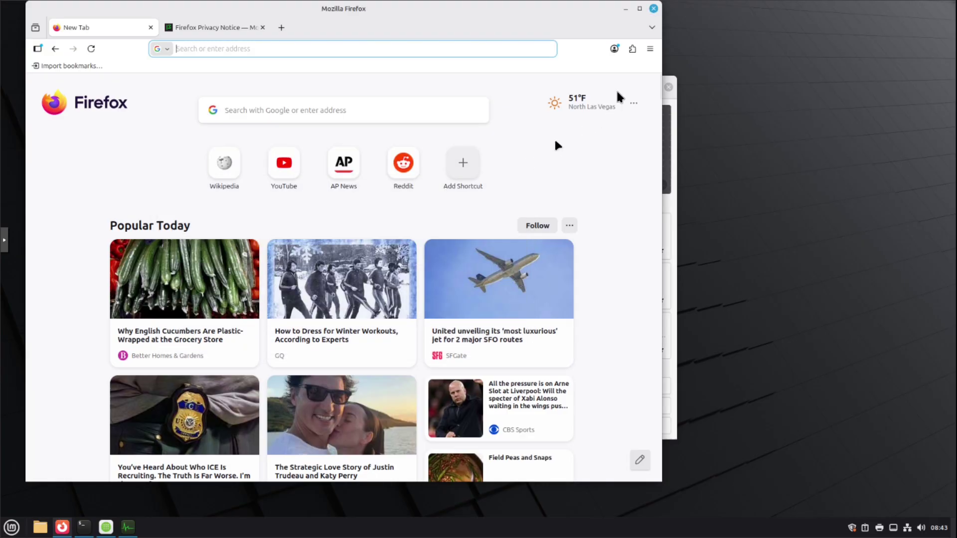
click(654, 9)
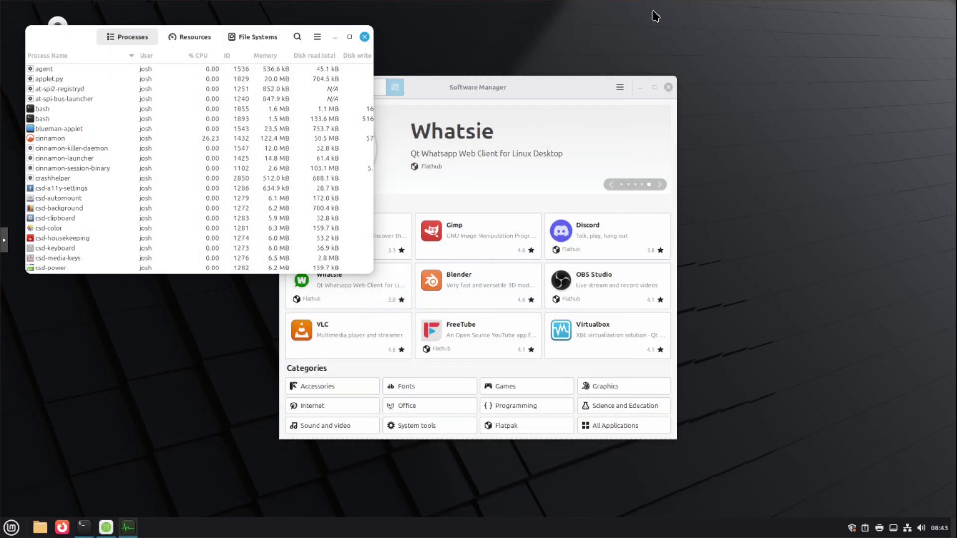
Step: Review the CPU, memory and network graphs in System Monitor and the list of mounted file systems
click(187, 38)
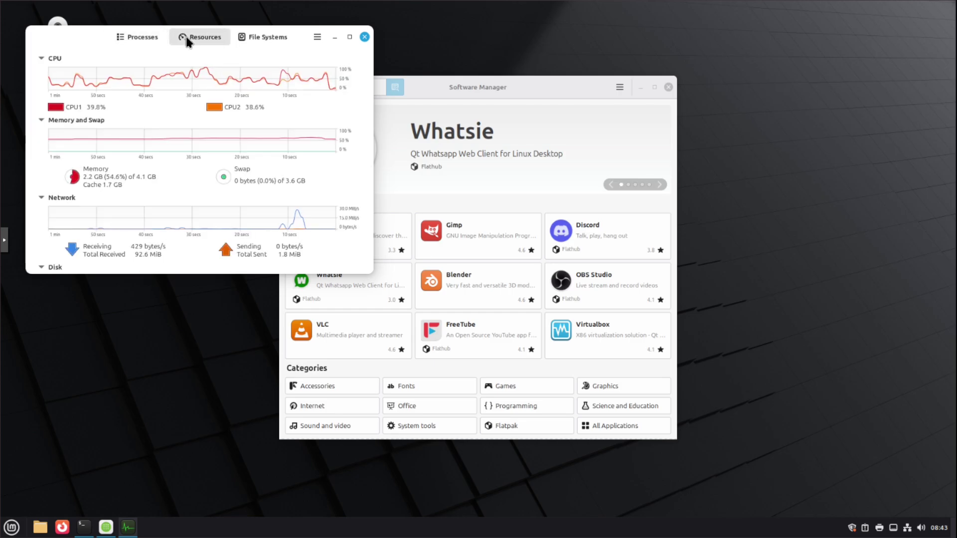
click(276, 39)
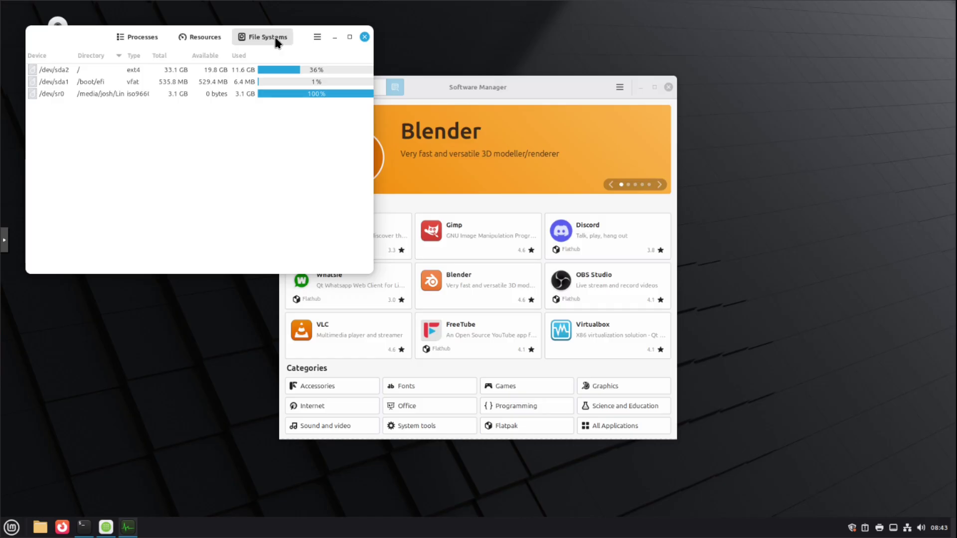